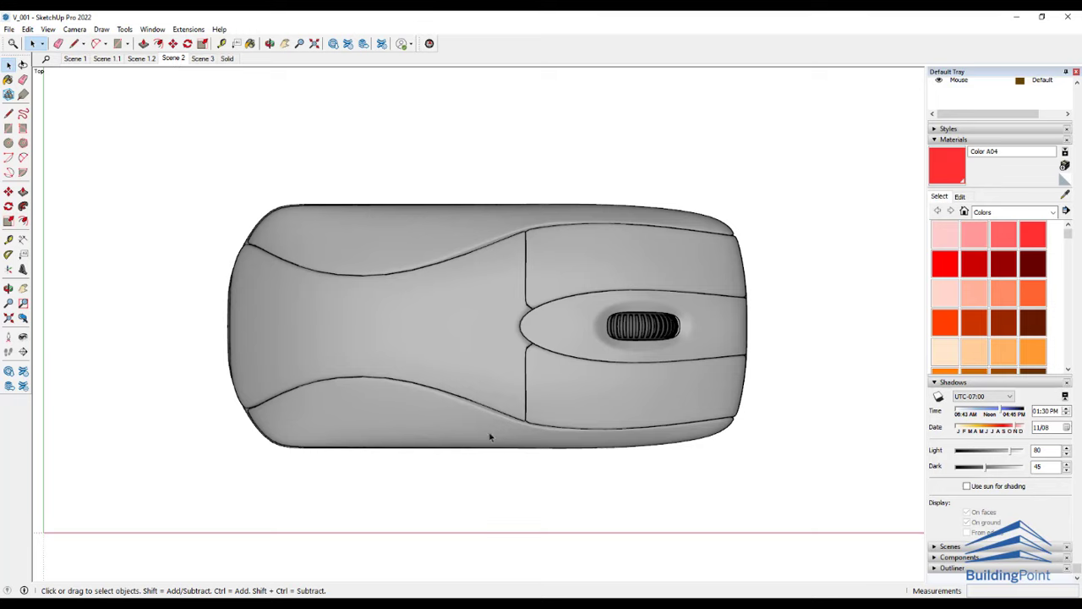
View the mouse model in Scene 3, Scene 2, Scene 1 and Scene 1.1, and advance to the following scene
click(202, 60)
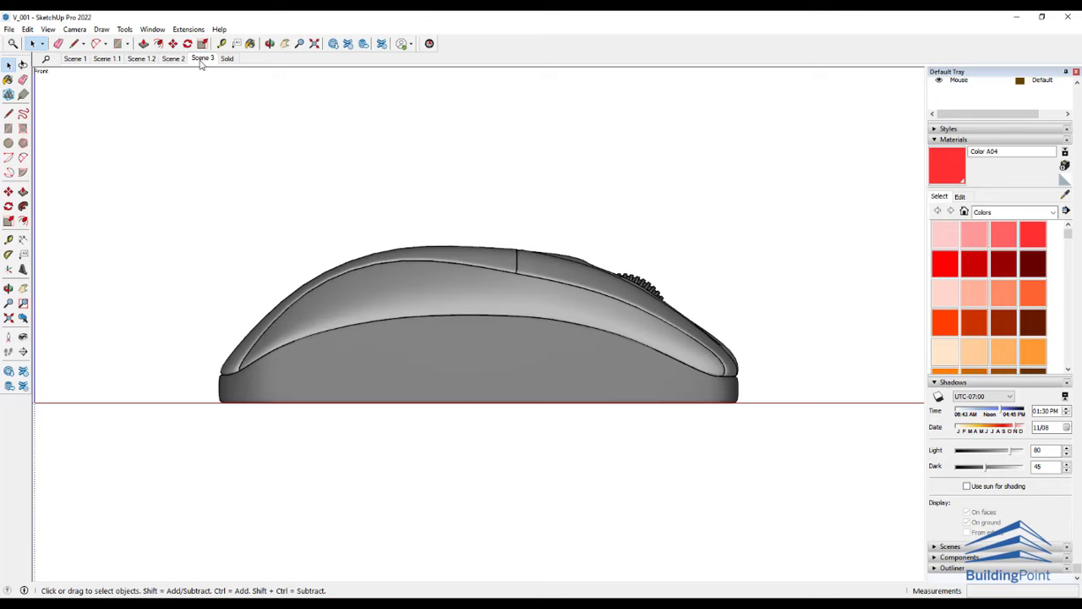
click(174, 60)
click(75, 59)
mouse_move(401, 317)
middle_down()
mouse_move(411, 329)
mouse_move(211, 248)
mouse_move(698, 296)
mouse_move(717, 375)
mouse_move(519, 379)
mouse_move(461, 353)
middle_up()
middle_drag(533, 408, 595, 532)
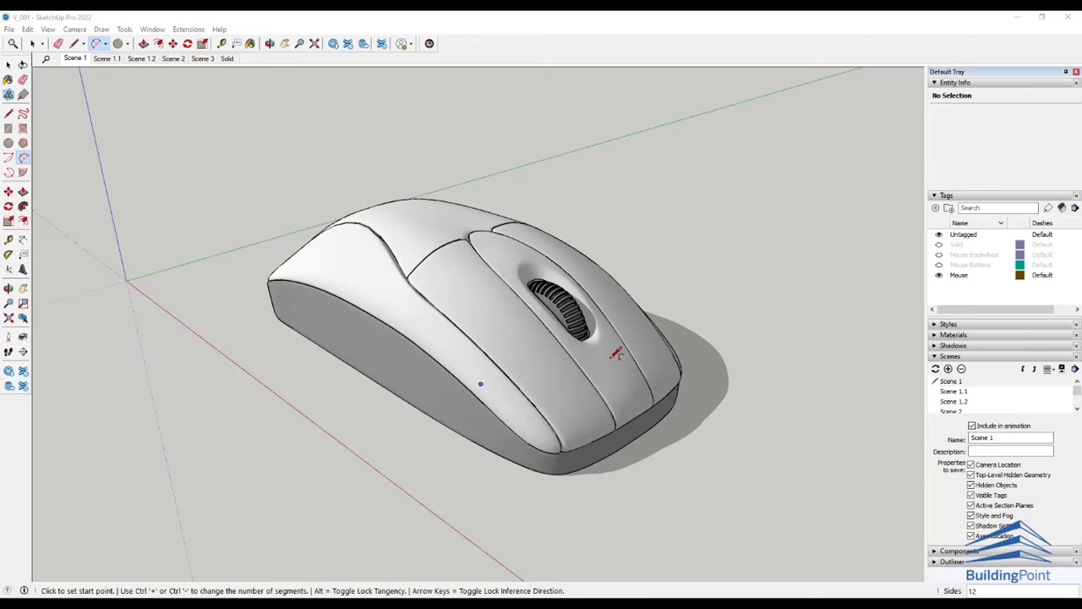
click(107, 59)
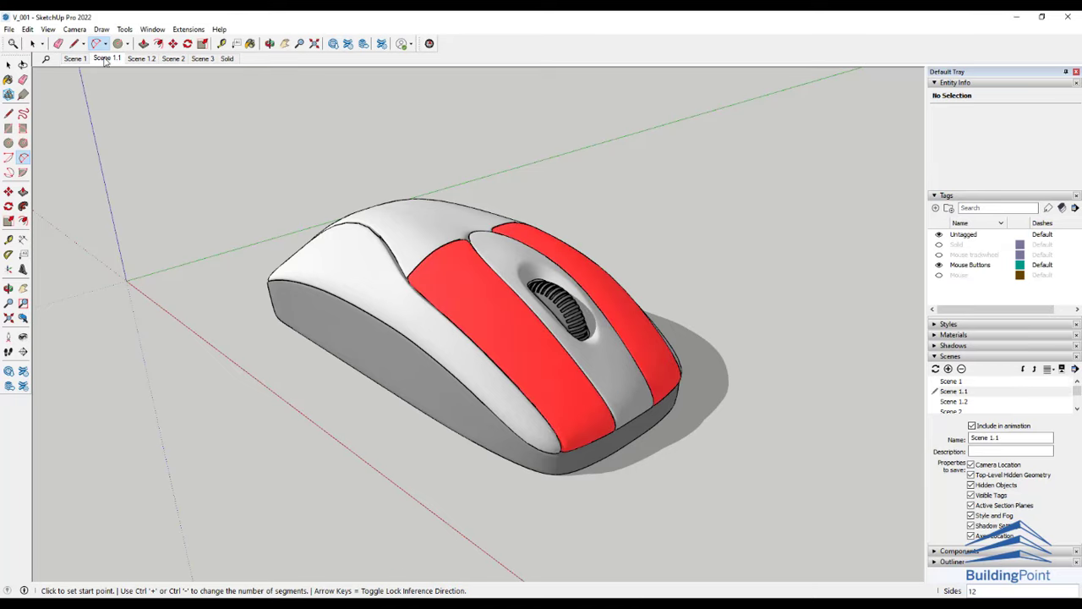
key(Page_Down)
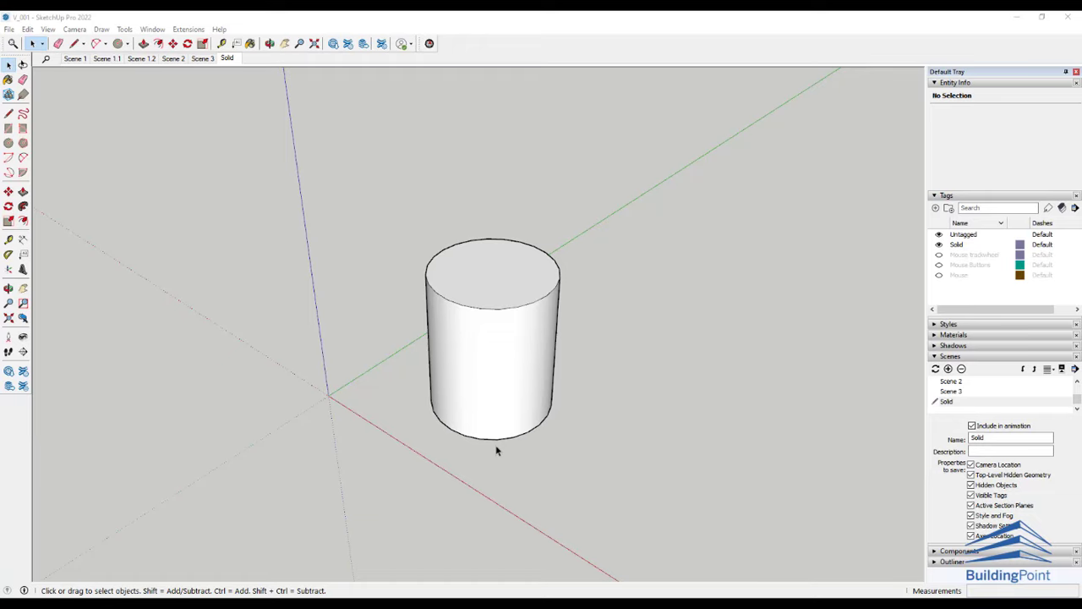
Push/Pull the cylinder's top face to reduce the cylinder to a shallow disc
mouse_move(496, 451)
middle_down()
mouse_move(580, 439)
mouse_move(481, 335)
mouse_move(597, 442)
middle_up()
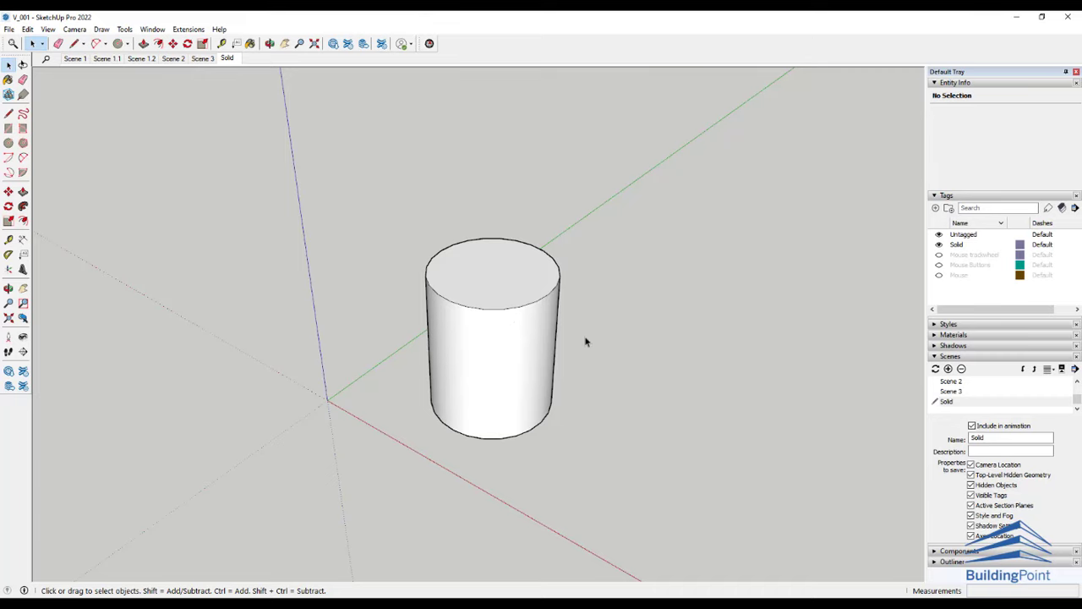
key(p)
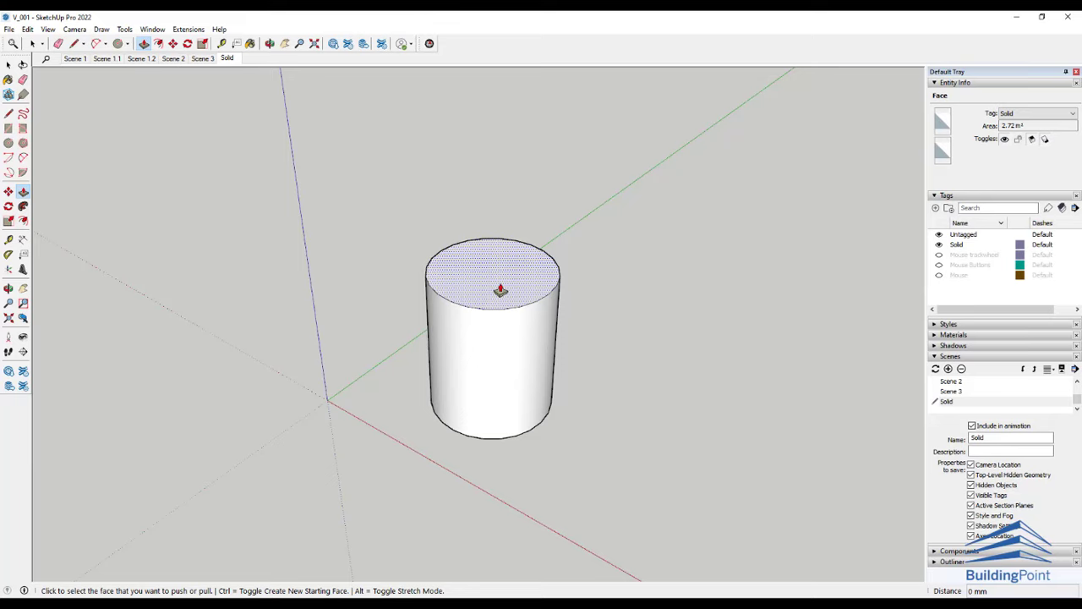
click(500, 290)
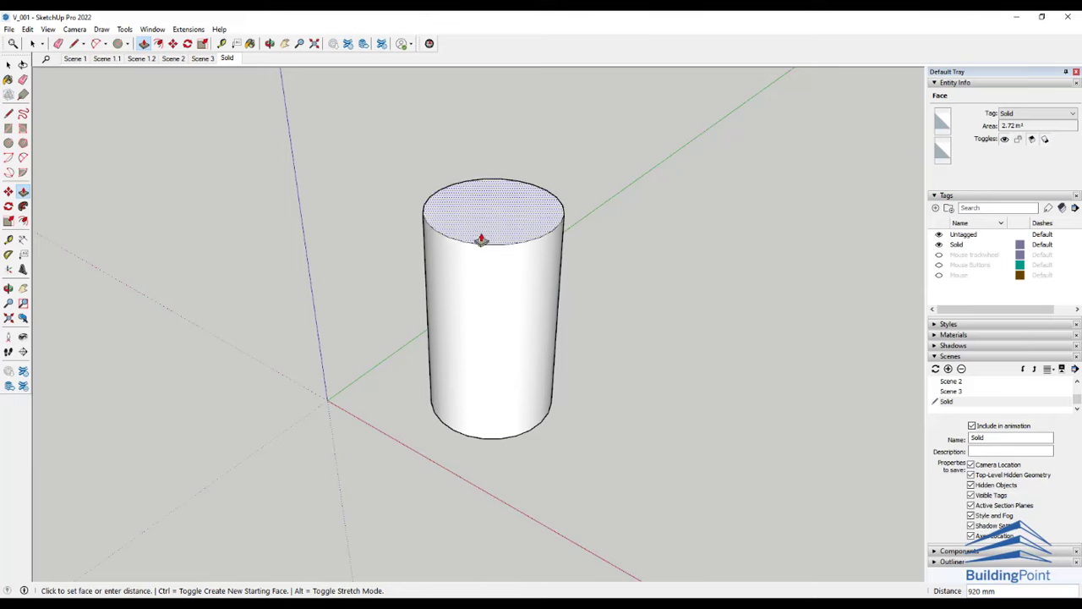
middle_drag(643, 285, 423, 212)
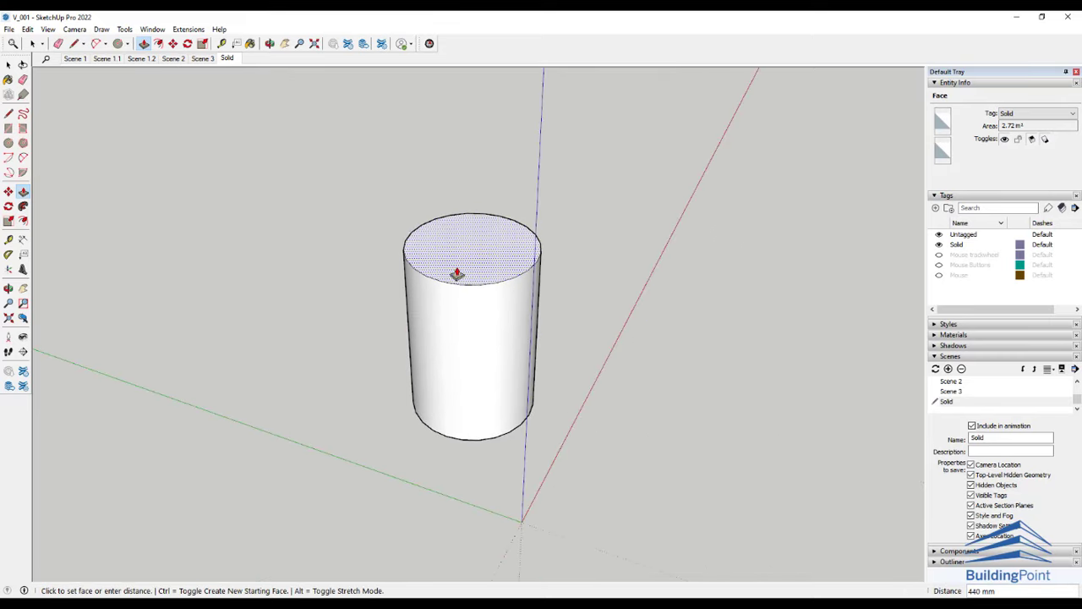
scroll(473, 265, up, 5)
scroll(474, 266, down, 6)
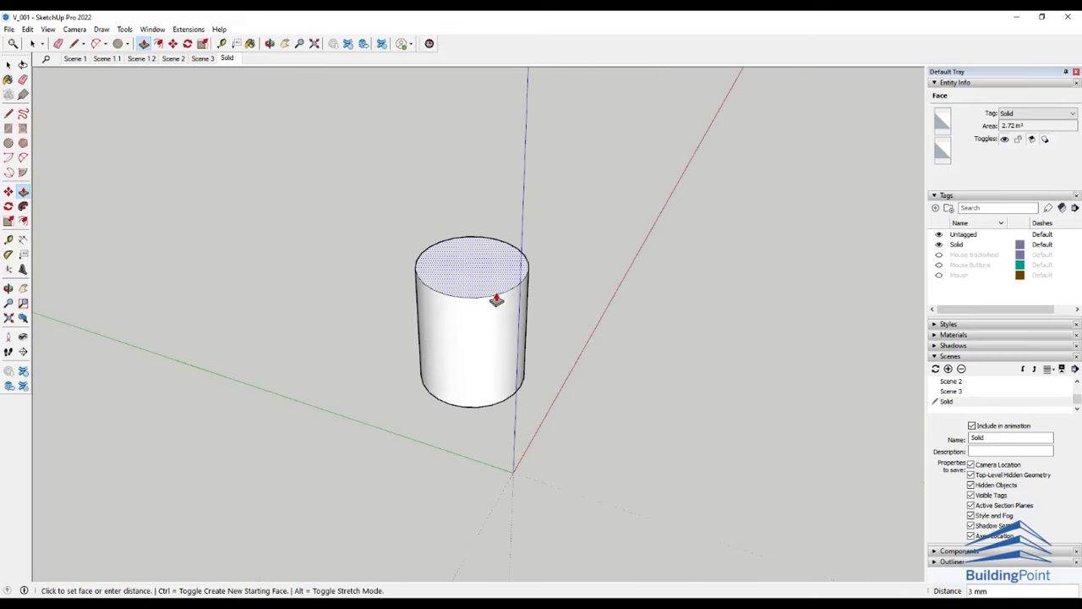
middle_drag(604, 273, 457, 126)
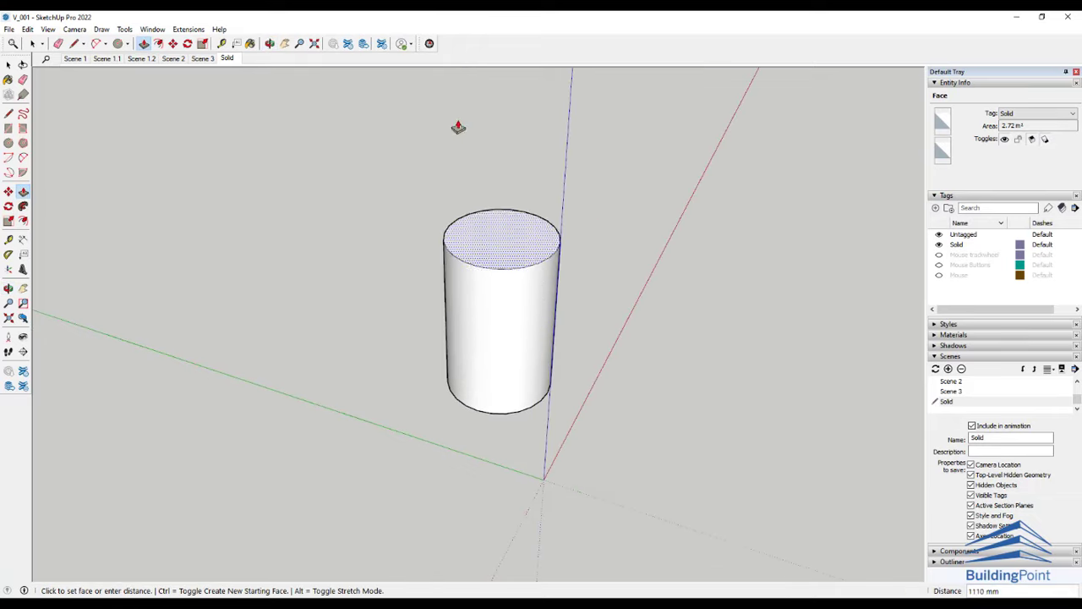
scroll(465, 235, up, 3)
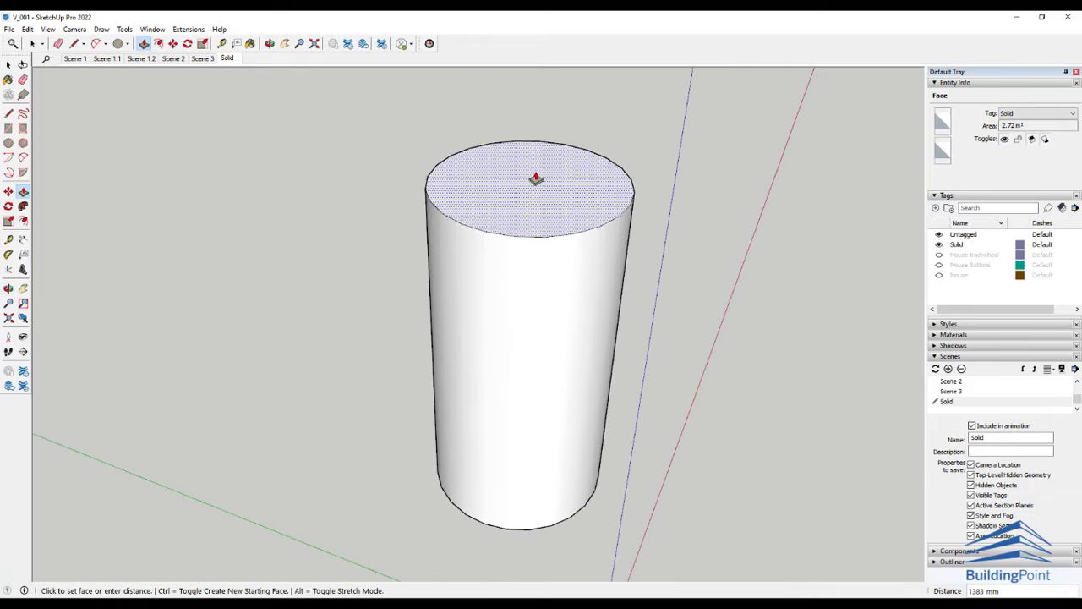
scroll(456, 222, down, 5)
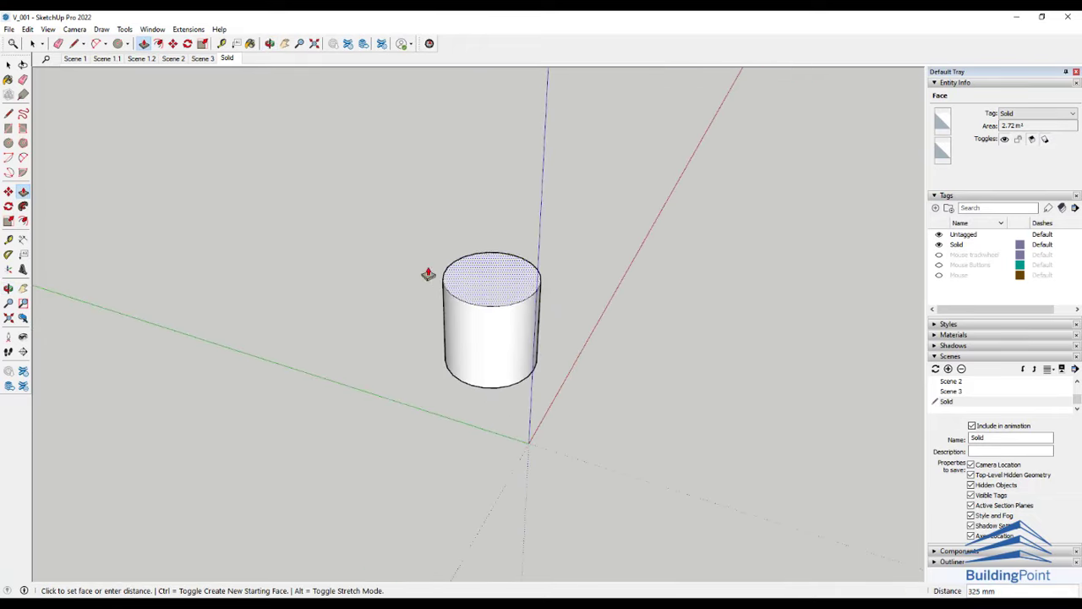
middle_drag(431, 273, 481, 295)
scroll(482, 279, up, 5)
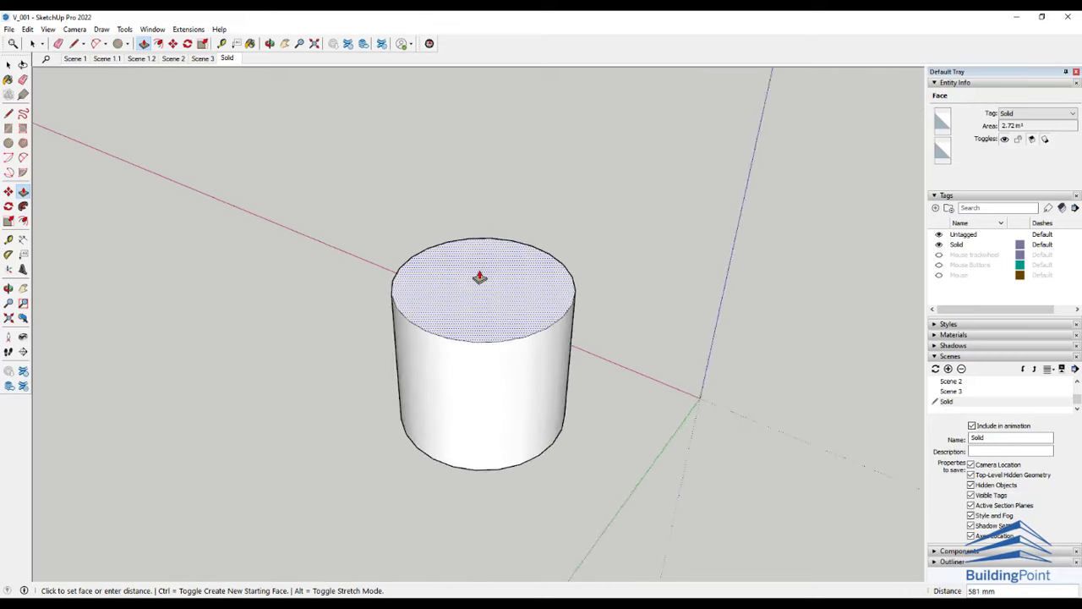
scroll(470, 212, down, 3)
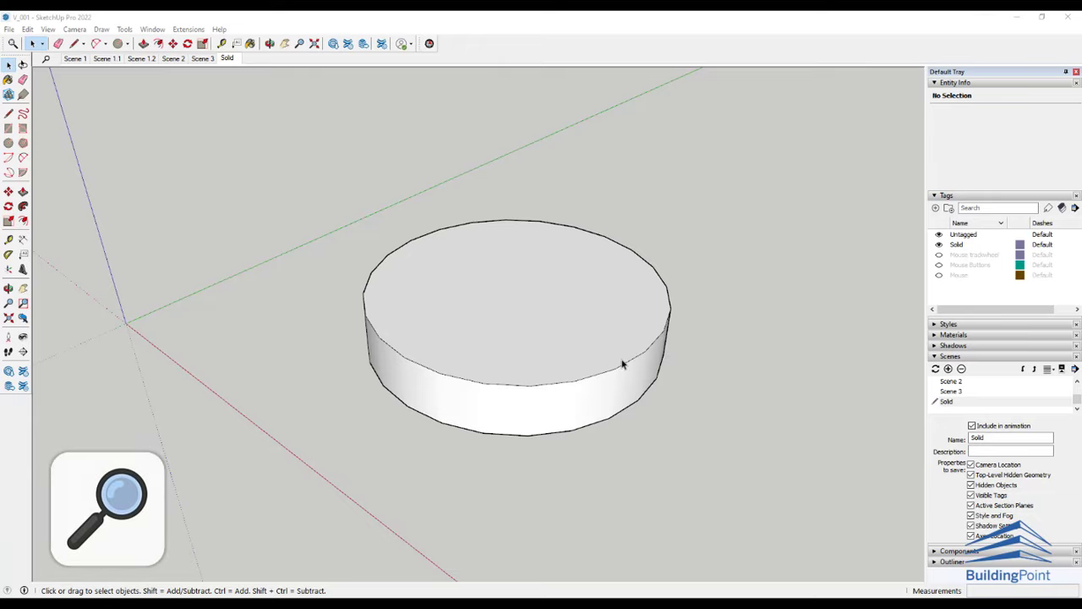
Examine the disc, the axes origin and a corner point on the disc's upper edge at close and wide zoom
scroll(623, 362, up, 4)
scroll(624, 337, down, 6)
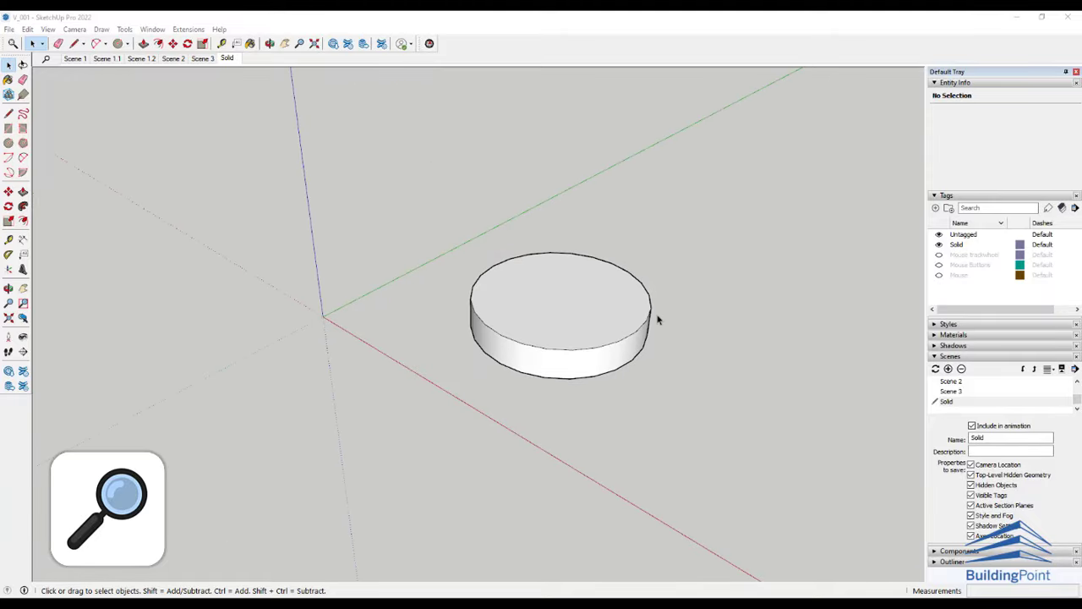
click(323, 321)
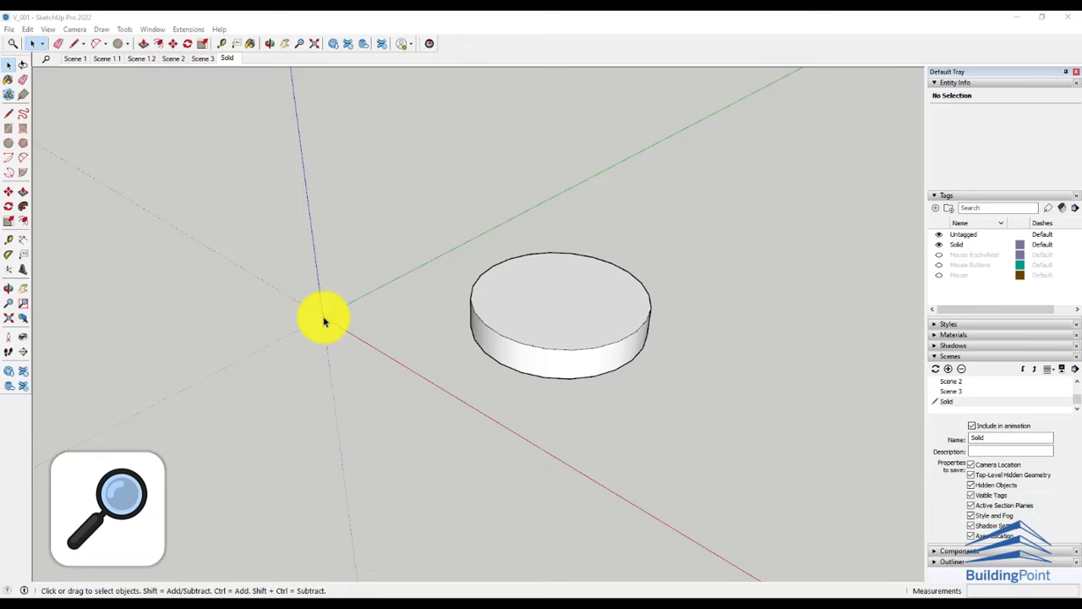
scroll(323, 321, up, 4)
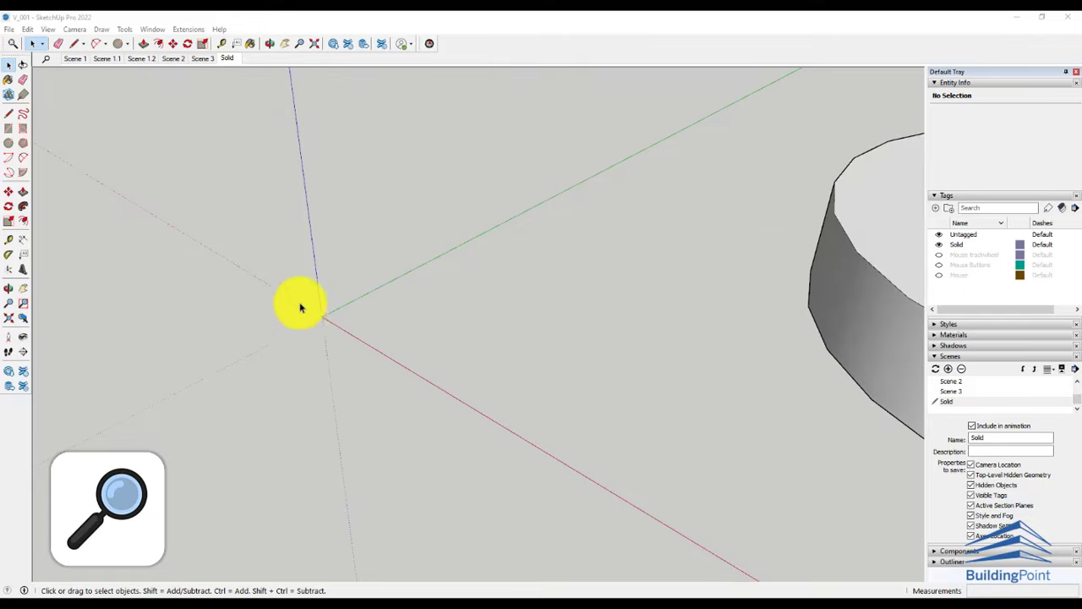
scroll(300, 325, down, 4)
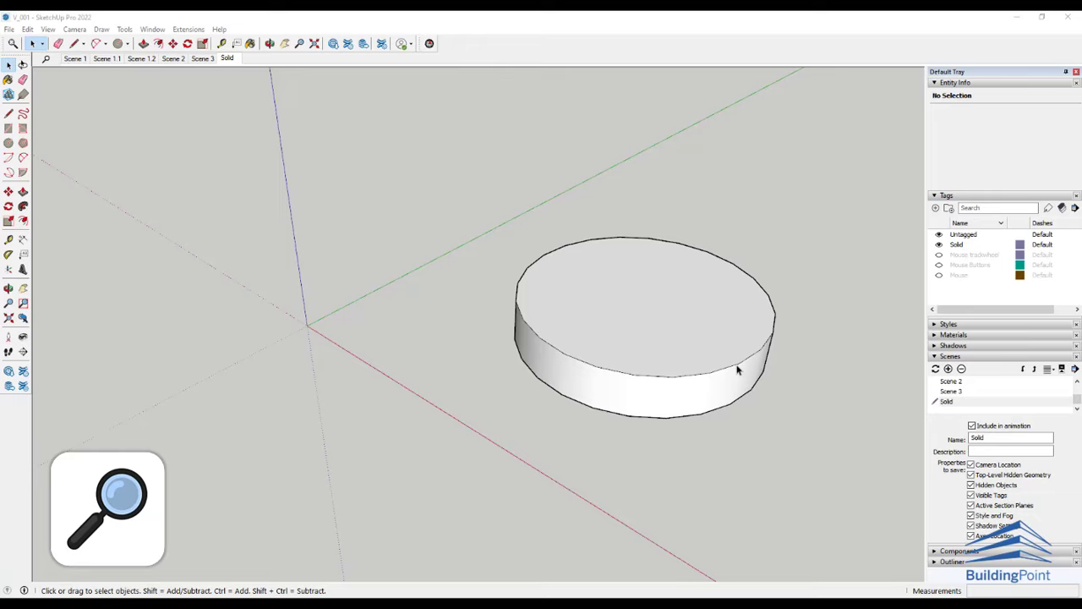
scroll(737, 369, up, 5)
scroll(310, 242, down, 3)
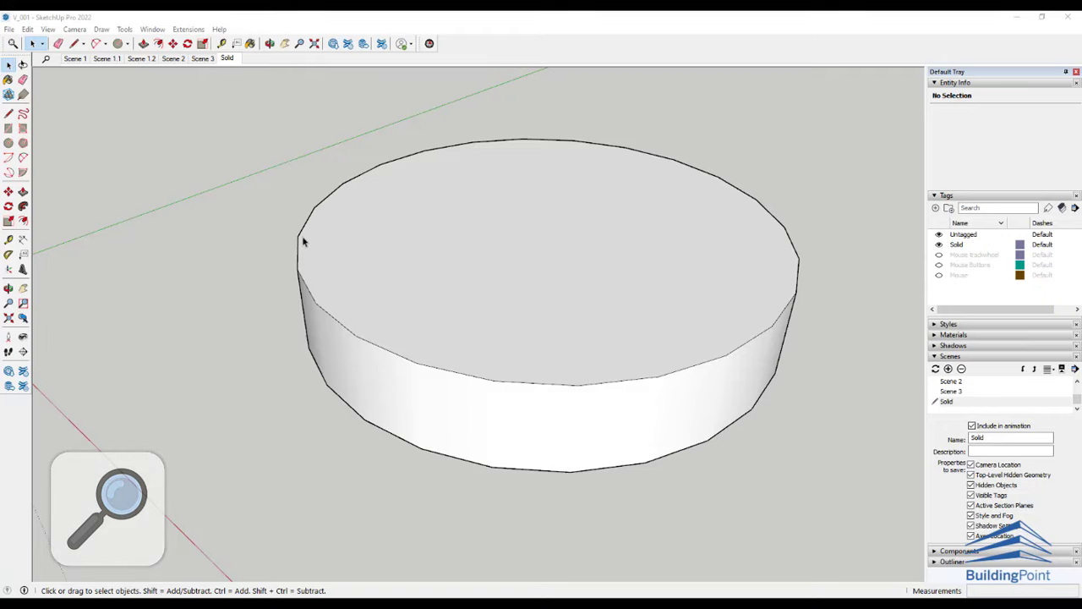
scroll(301, 240, up, 8)
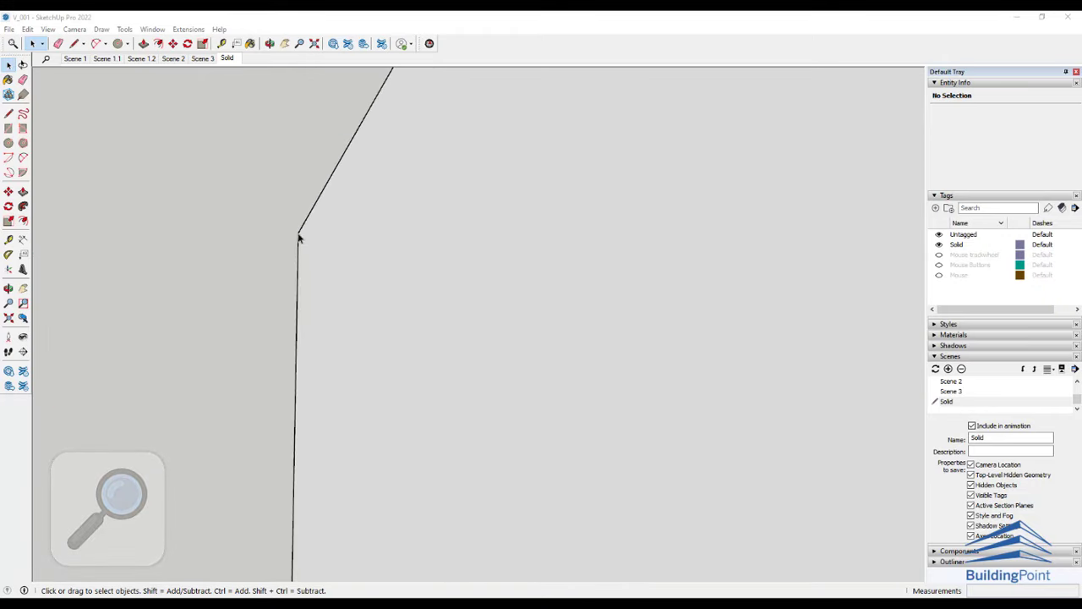
scroll(300, 254, up, 2)
scroll(339, 287, down, 10)
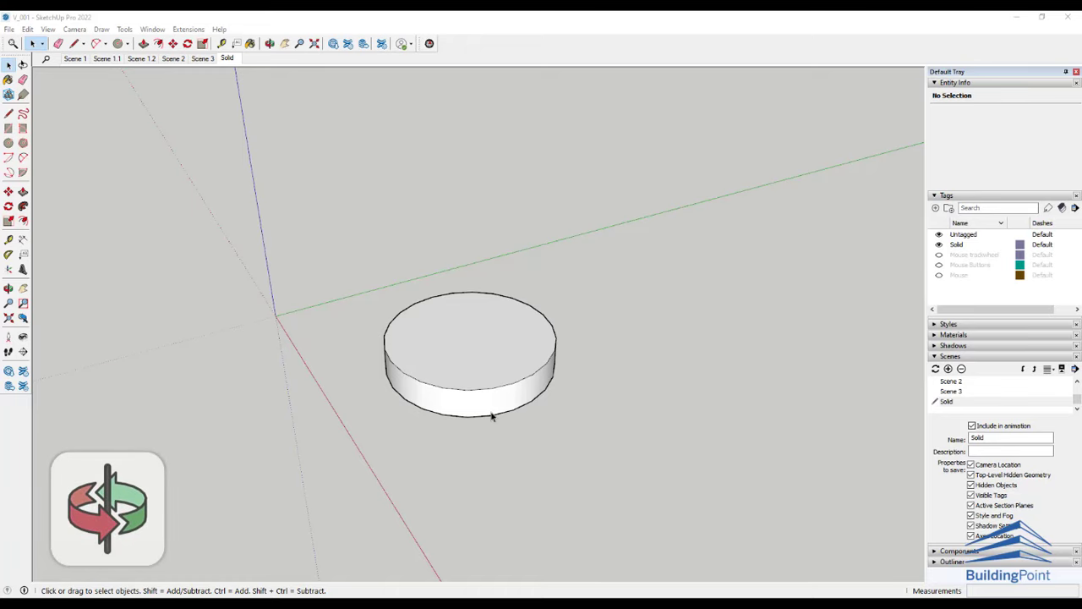
Orbit around the disc to inspect it from several angles, both near the origin and close to its rim
key(o)
drag(496, 415, 512, 464)
key(space)
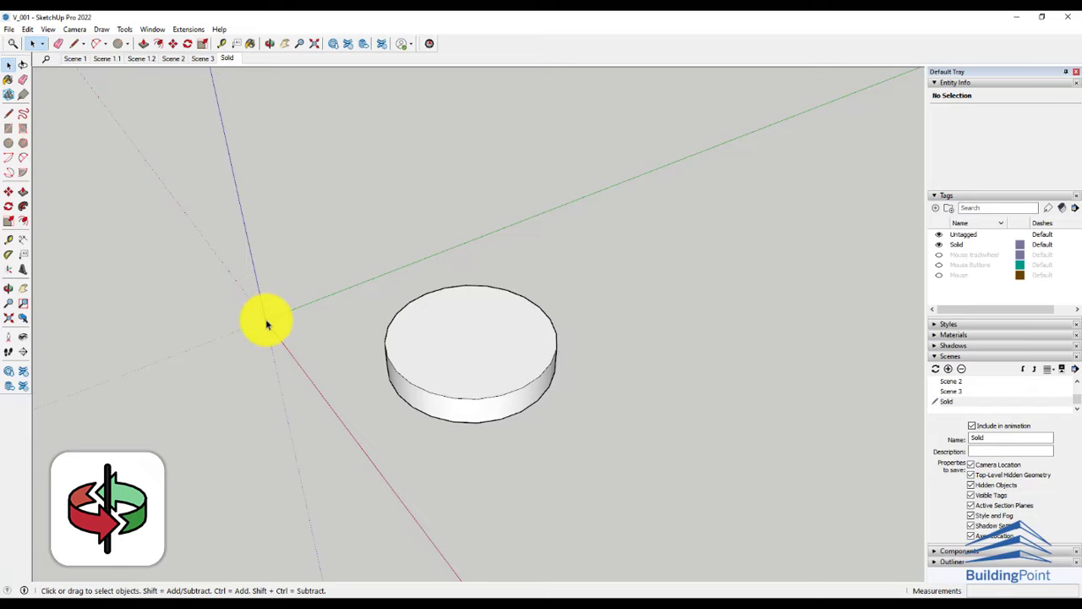
middle_drag(266, 324, 229, 302)
scroll(558, 355, up, 6)
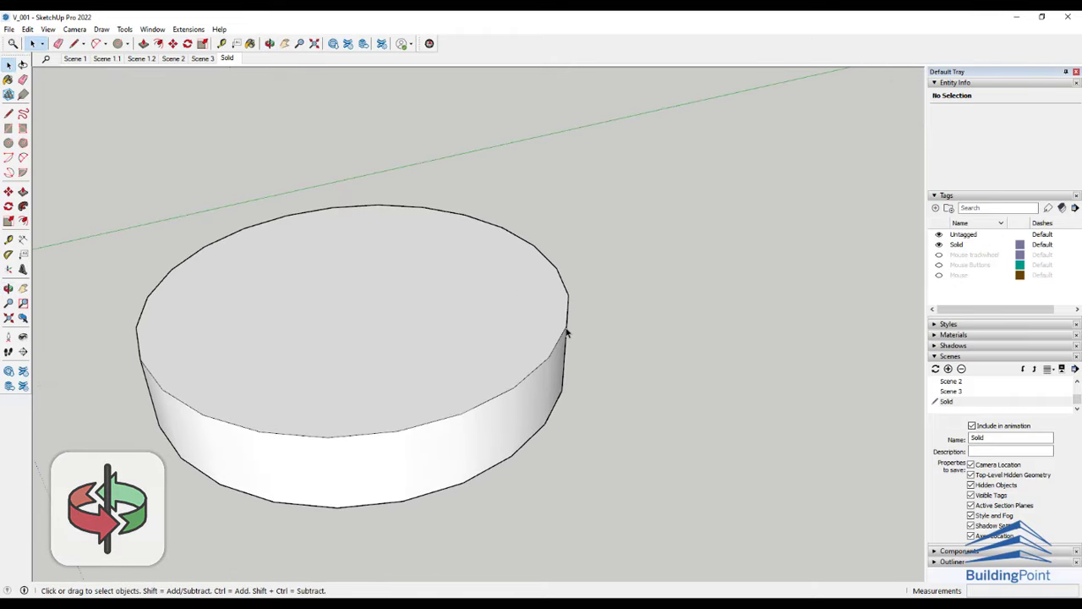
mouse_move(568, 333)
middle_down()
mouse_move(216, 324)
mouse_move(582, 353)
mouse_move(451, 367)
mouse_move(336, 358)
mouse_move(583, 359)
mouse_move(572, 338)
middle_up()
scroll(454, 242, down, 5)
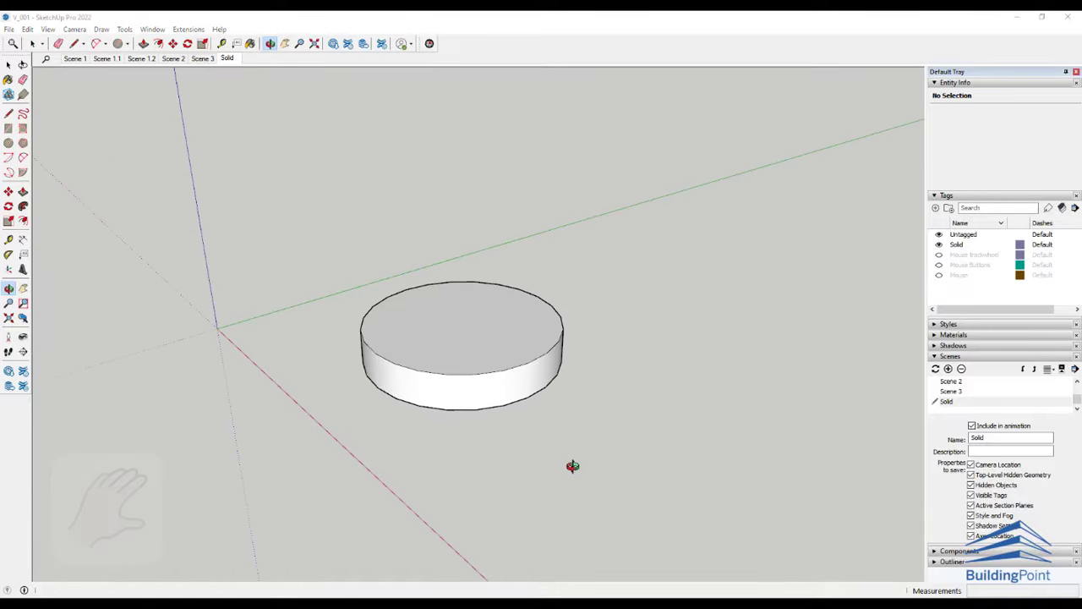
middle_drag(625, 410, 691, 430)
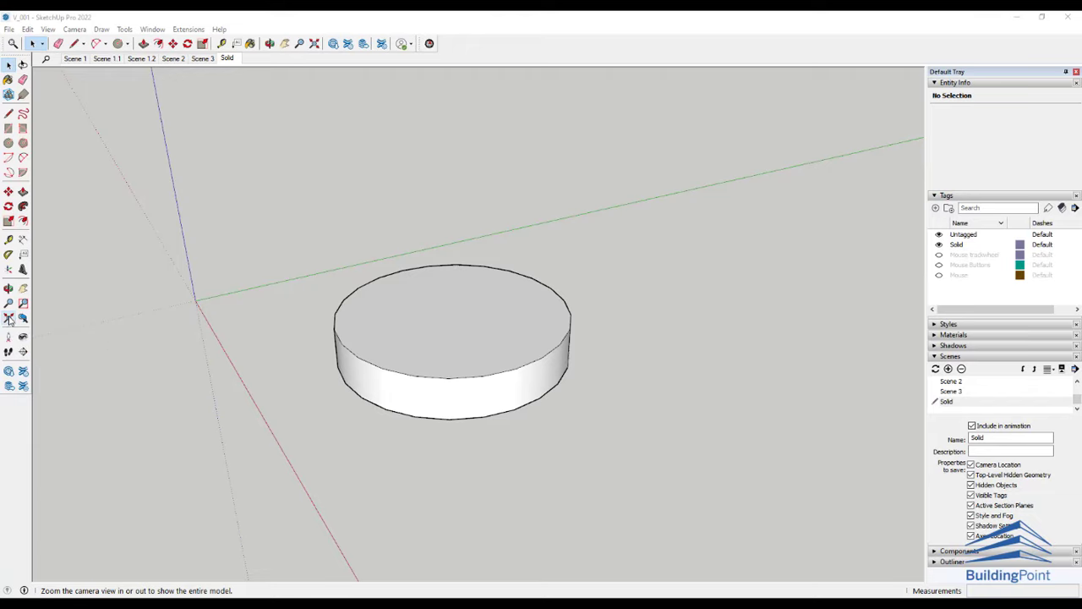
Fit the whole model in the view with Zoom Extents from two different viewing angles
click(8, 319)
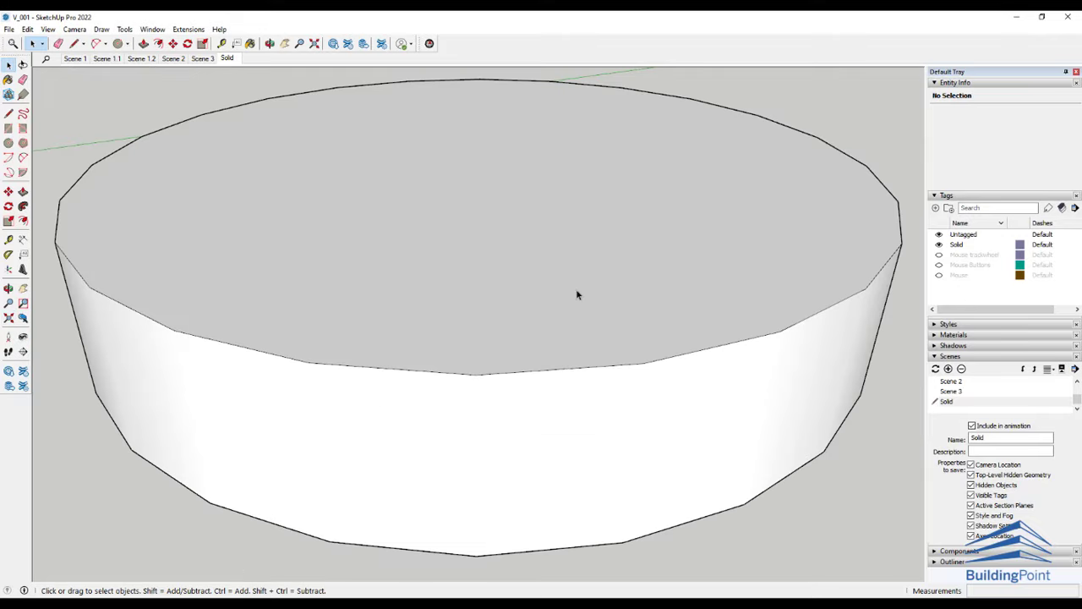
scroll(577, 294, down, 10)
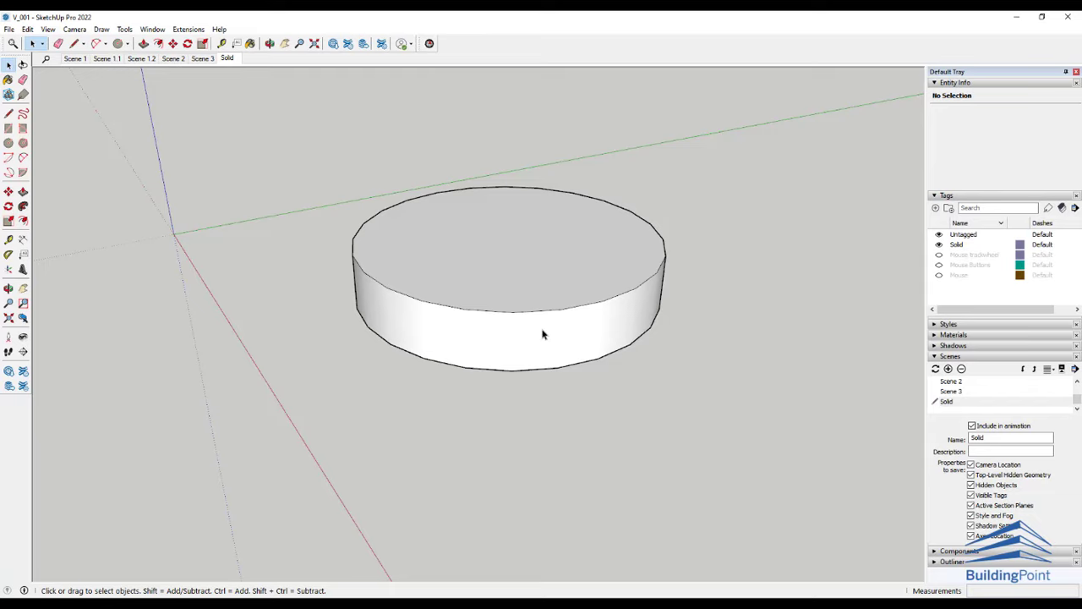
middle_drag(482, 365, 522, 251)
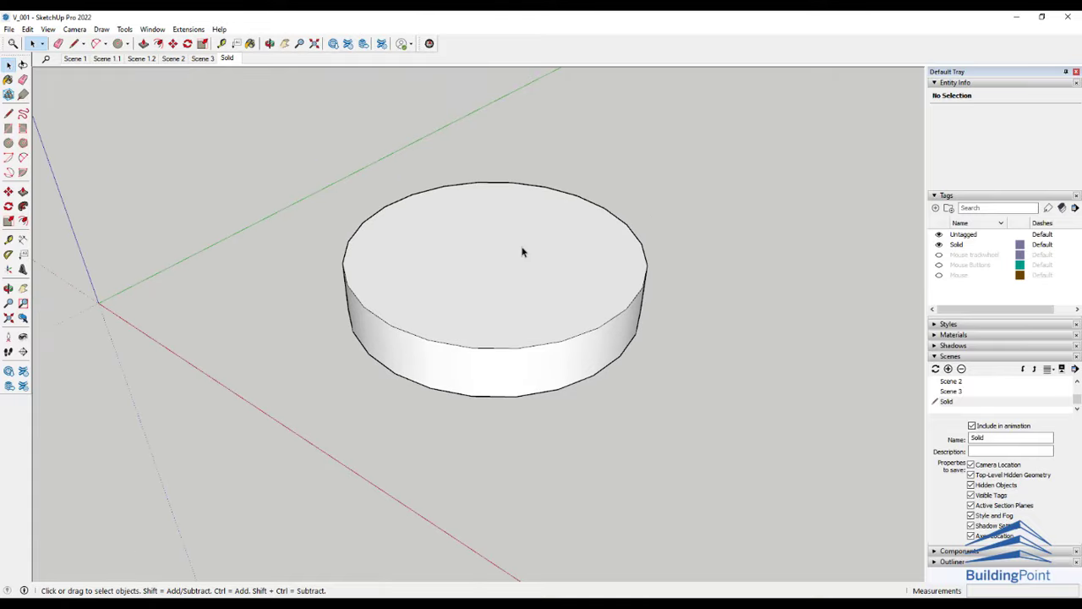
click(9, 320)
scroll(440, 355, down, 4)
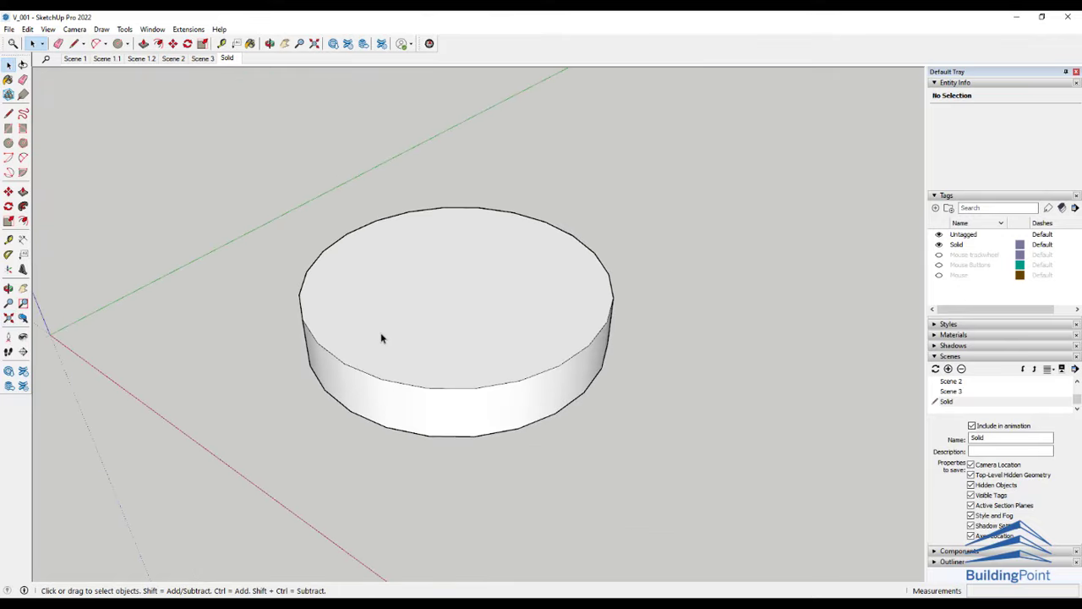